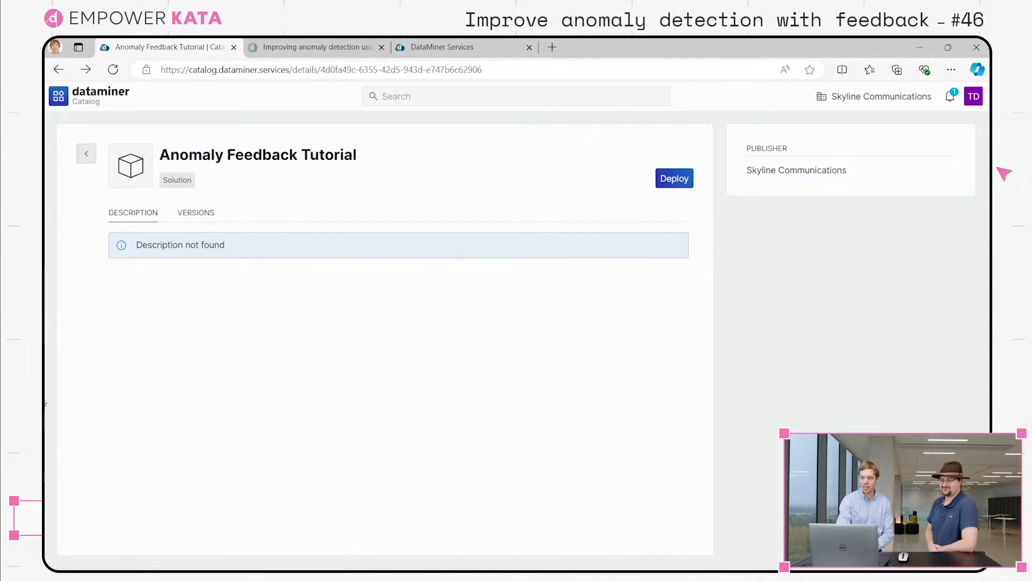
- Open the Anomaly Feedback Tutorial - Audio Bit Rate element in DataMiner Cube
mouse_move(423, 569)
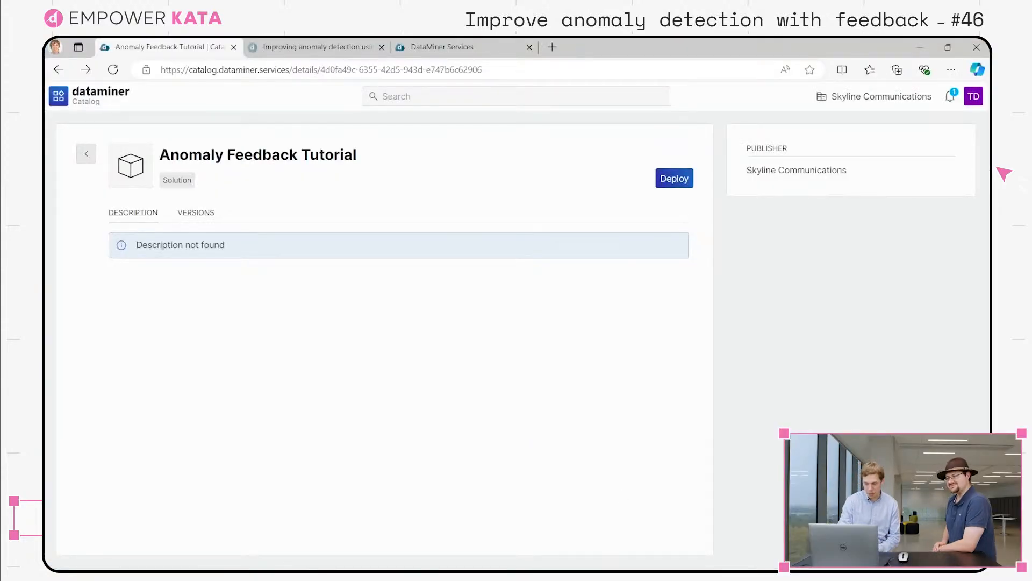
click(638, 564)
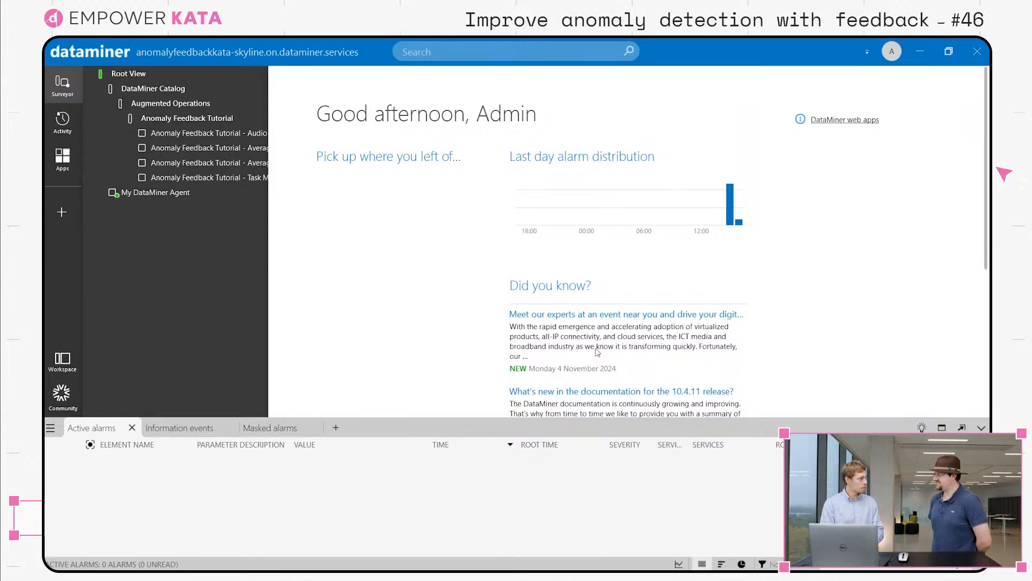
click(207, 137)
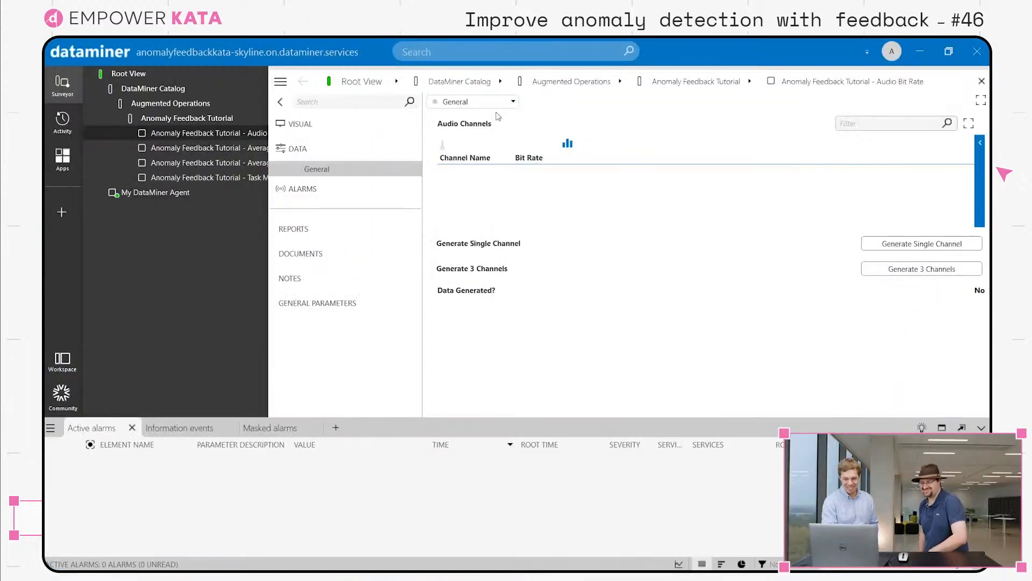
- Execute the Generate Single Channel command on the element and confirm it
click(907, 246)
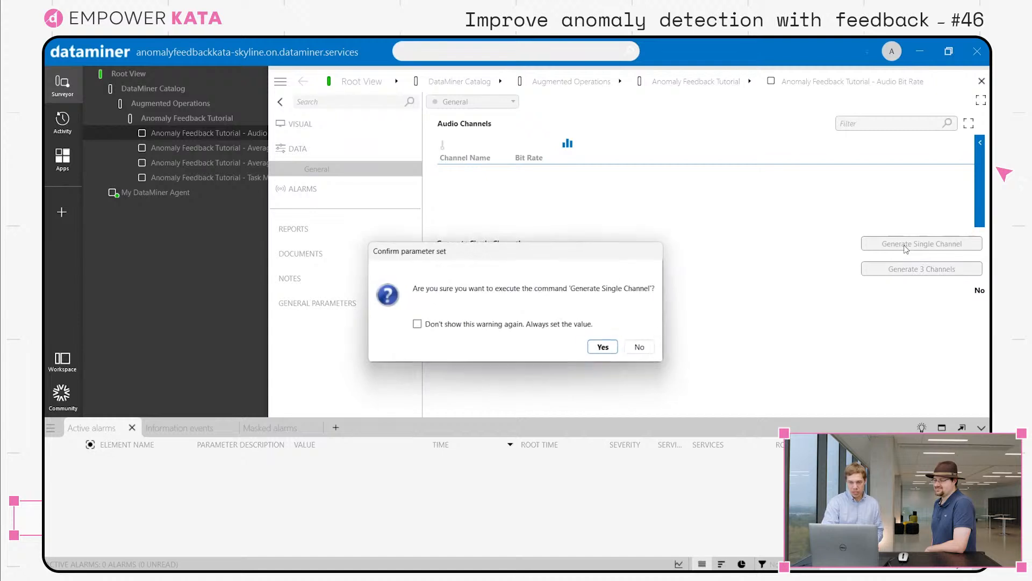
click(604, 347)
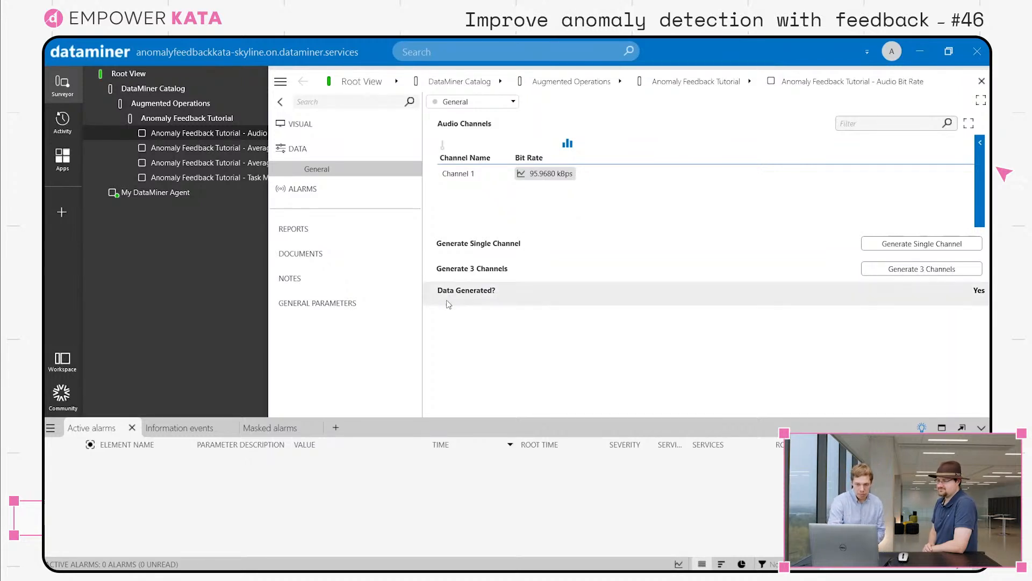
- Open the trend graph of Channel 1's bit rate and show the week-to-date range
mouse_move(486, 296)
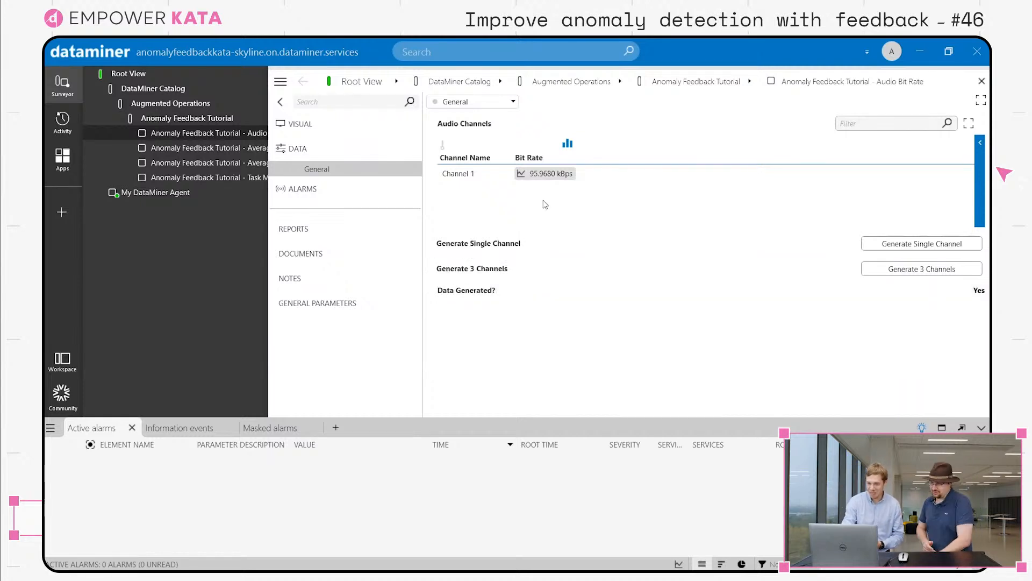
click(521, 175)
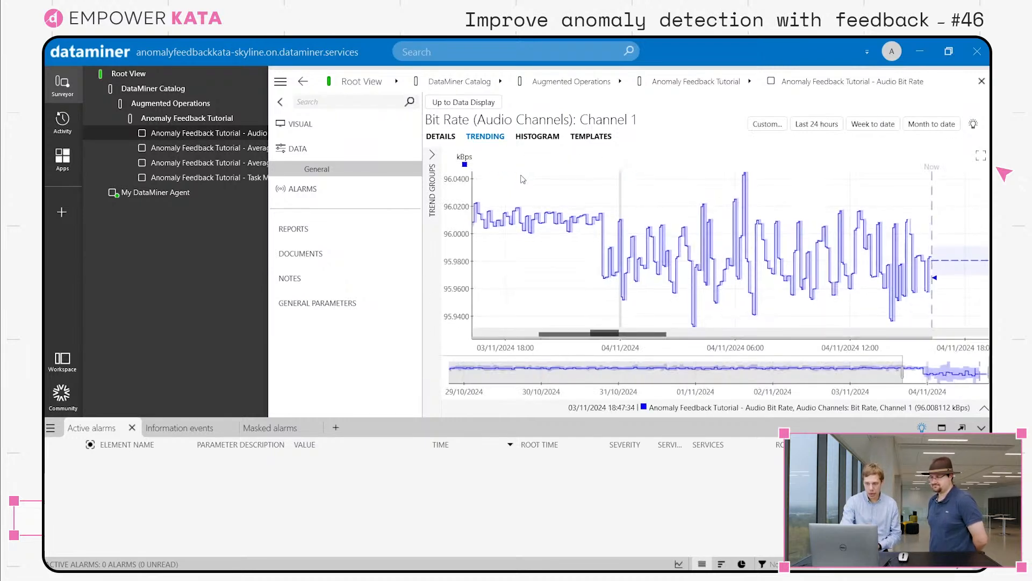
click(878, 126)
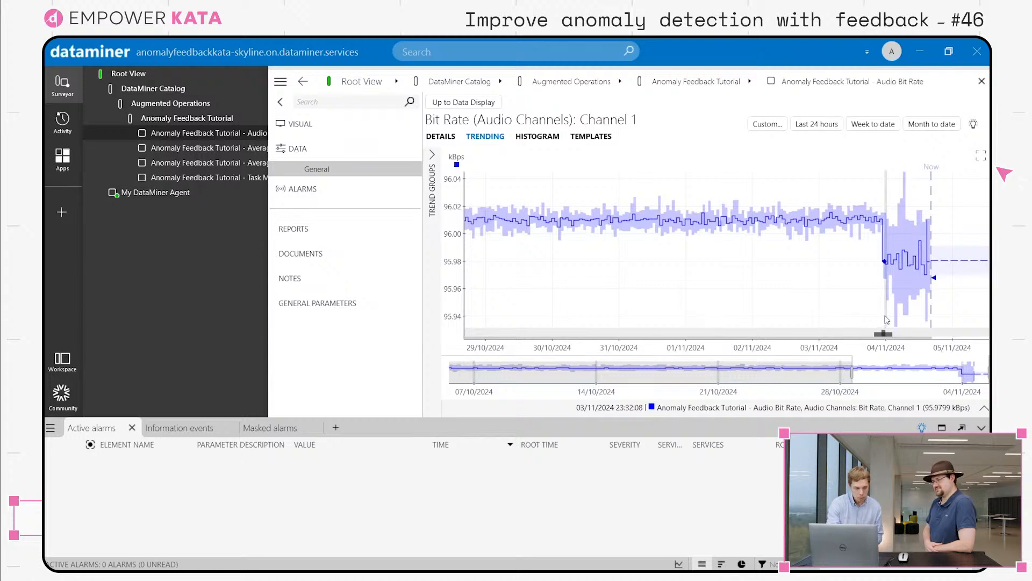
- Open the list of anomalies found in Channel 1's trend data as an Anomalies tab
scroll(886, 320, up, 5)
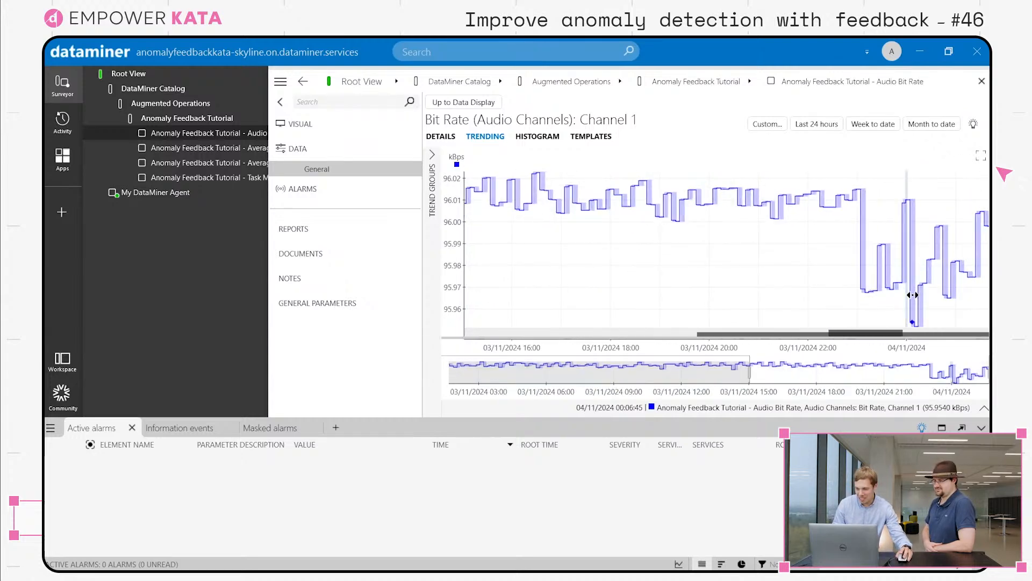
drag(912, 295, 726, 318)
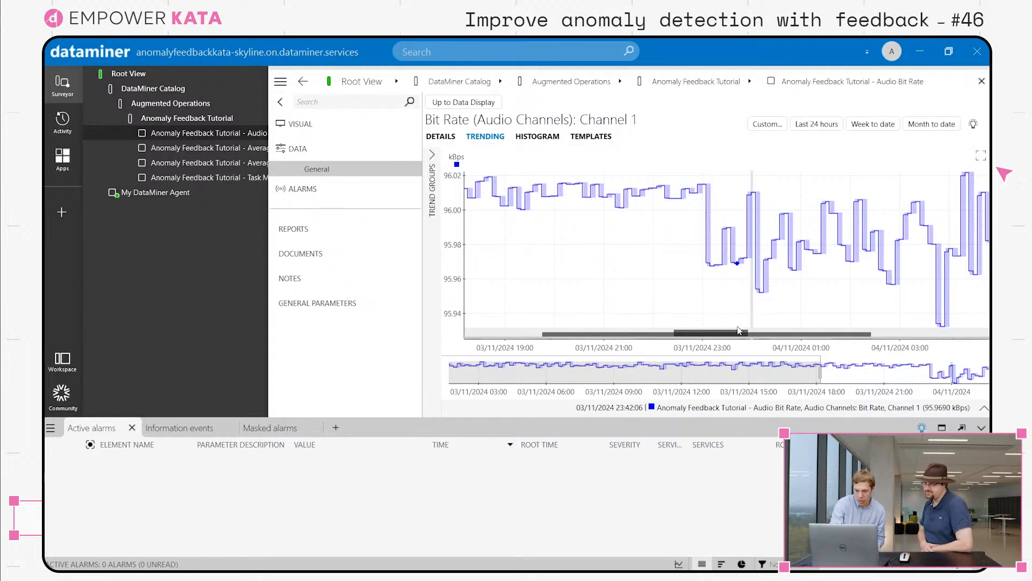
mouse_move(738, 333)
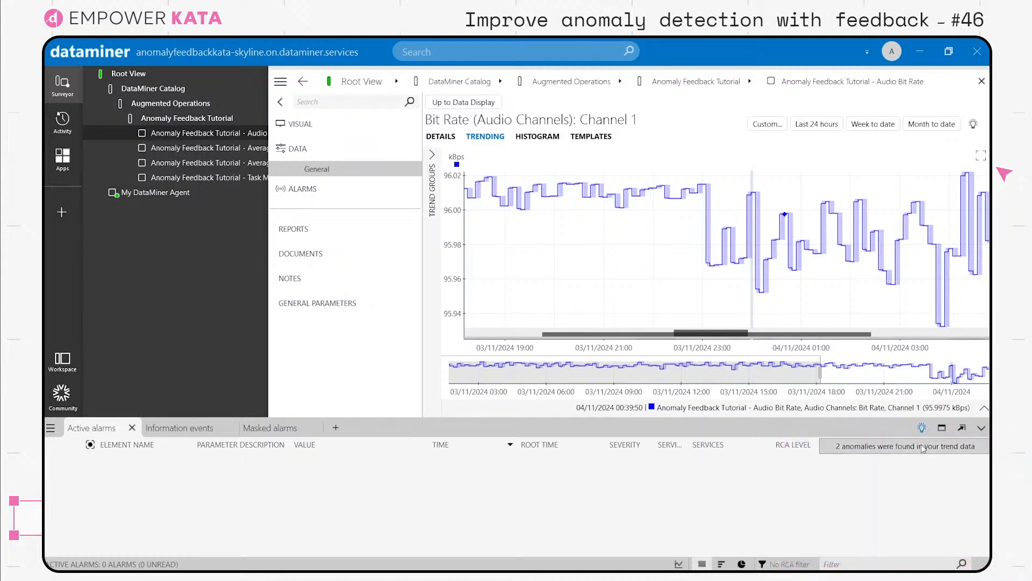
click(923, 449)
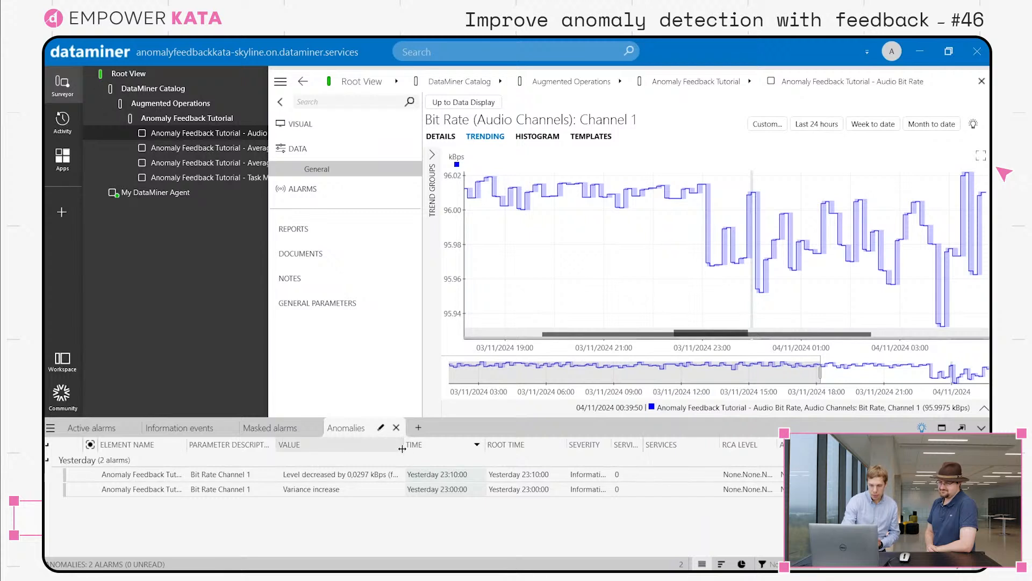
- Widen the Value column and mark Channel 1's level-decrease anomaly as 'Do not show similar events in the future'
drag(402, 448, 511, 443)
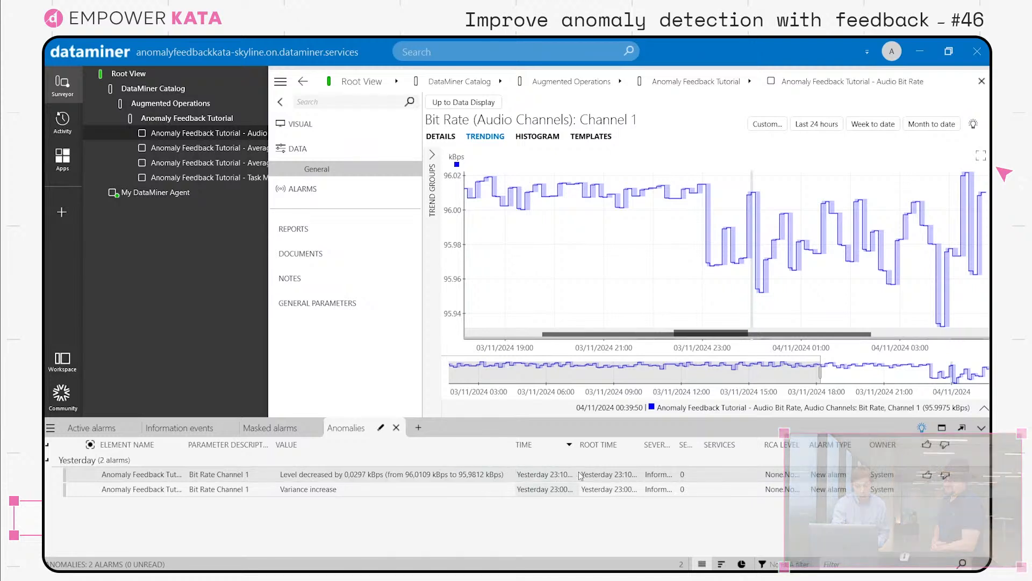
click(946, 474)
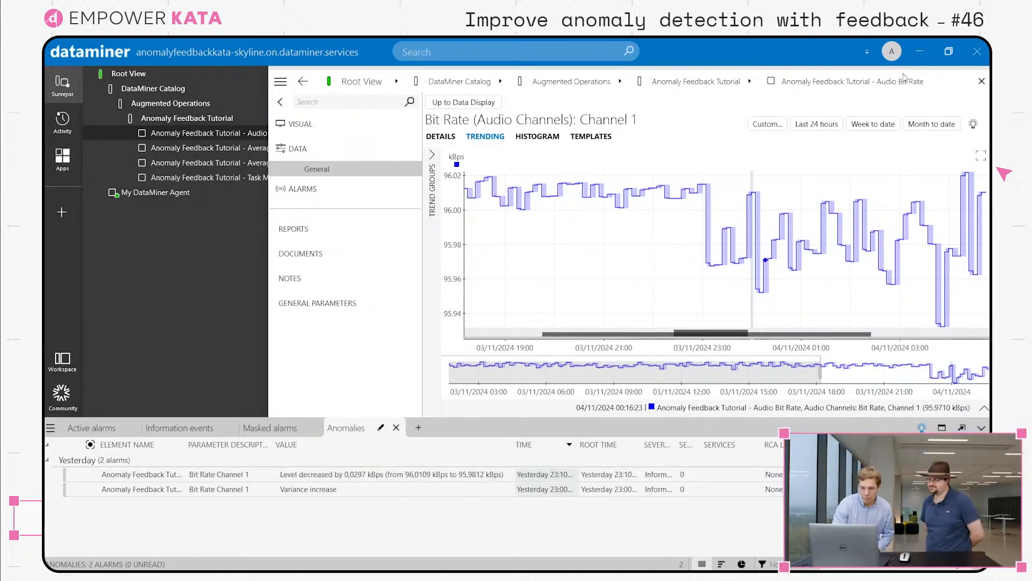
- Return to the data display and execute the Generate 3 Channels command, confirming it
click(463, 102)
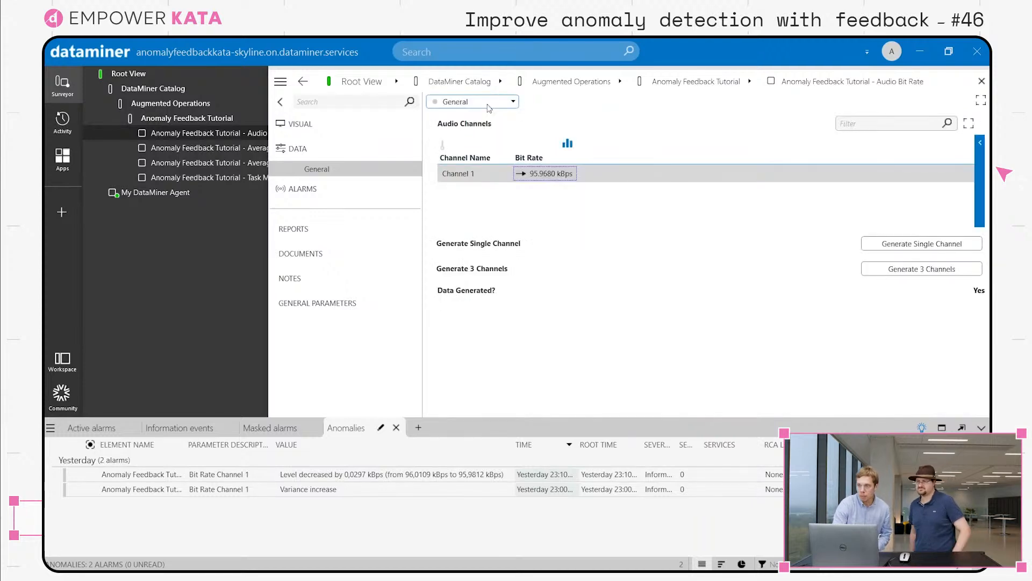
click(899, 276)
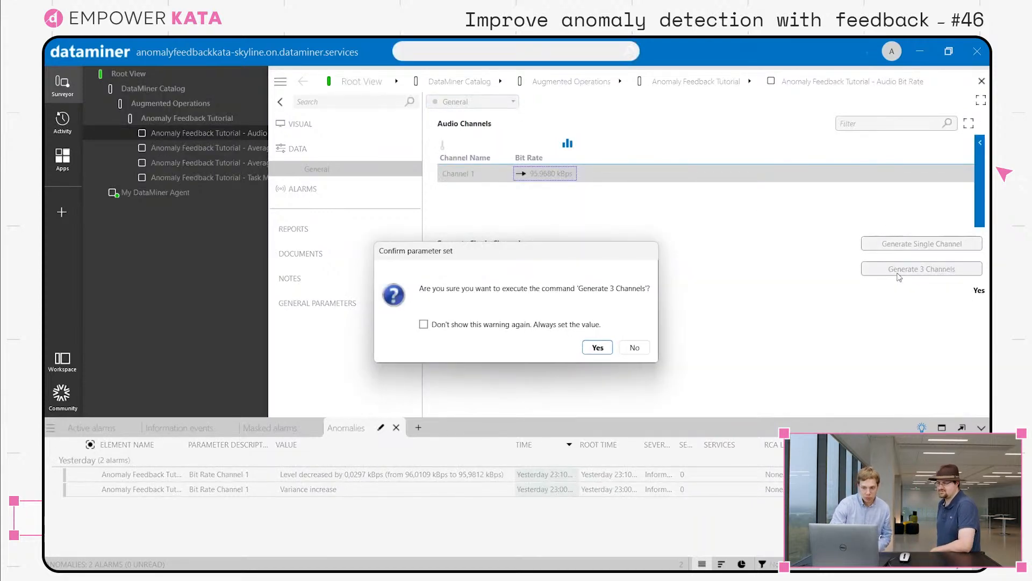
click(601, 350)
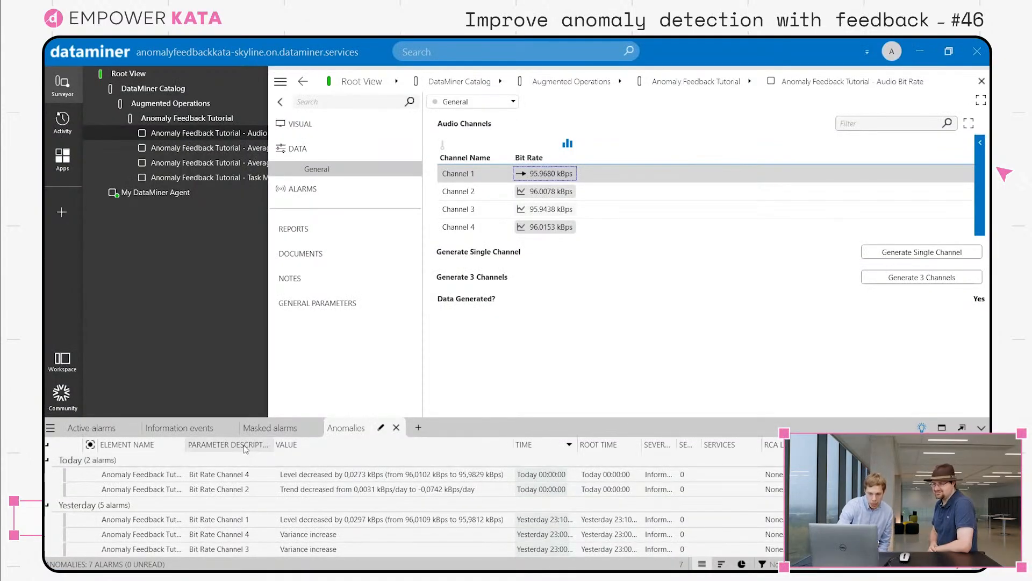
- Group the anomalies by parameter description and mark Channel 3's level-decrease anomaly as 'Do not show similar events in the future'
click(243, 446)
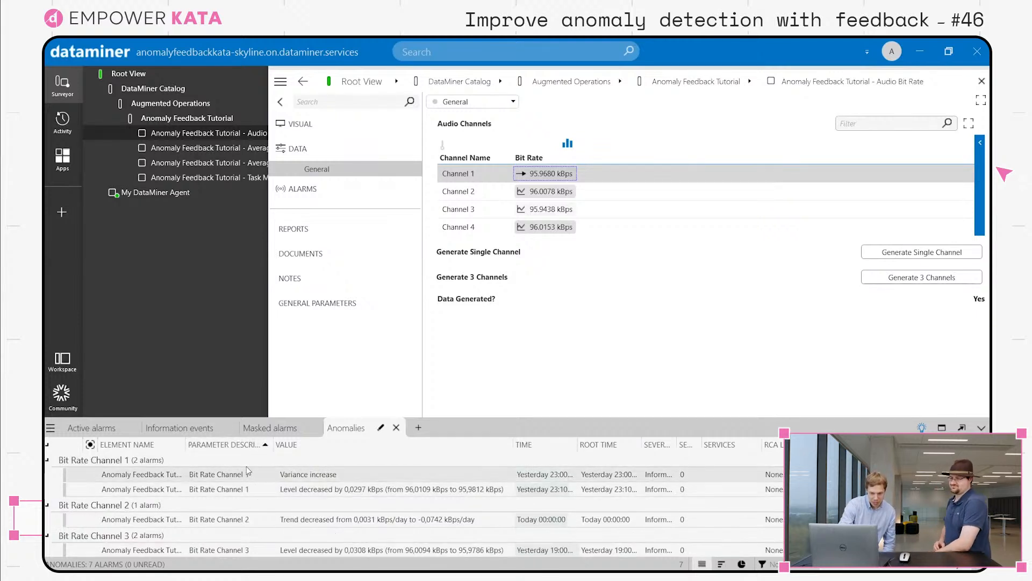
scroll(277, 510, down, 2)
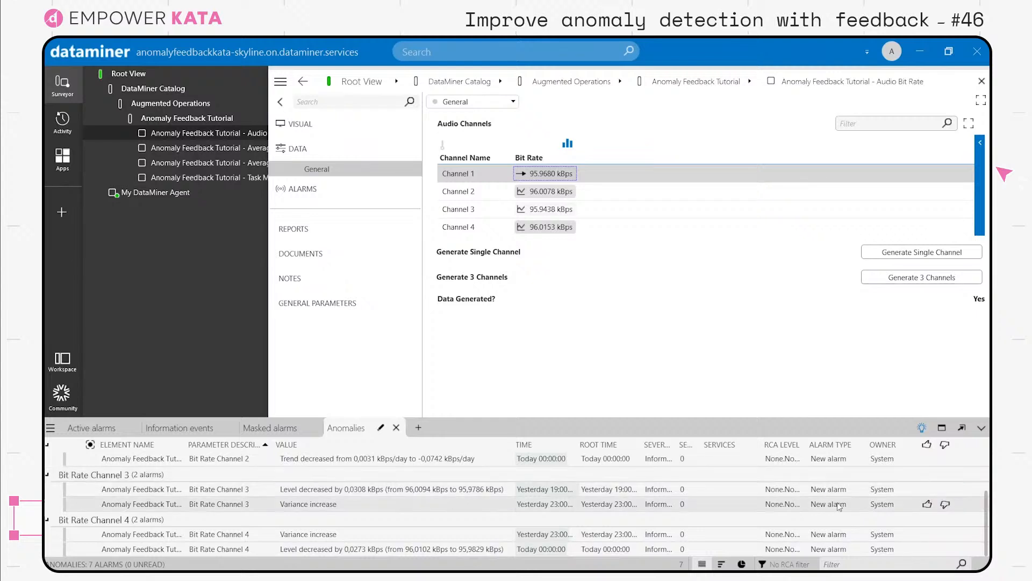
mouse_move(887, 487)
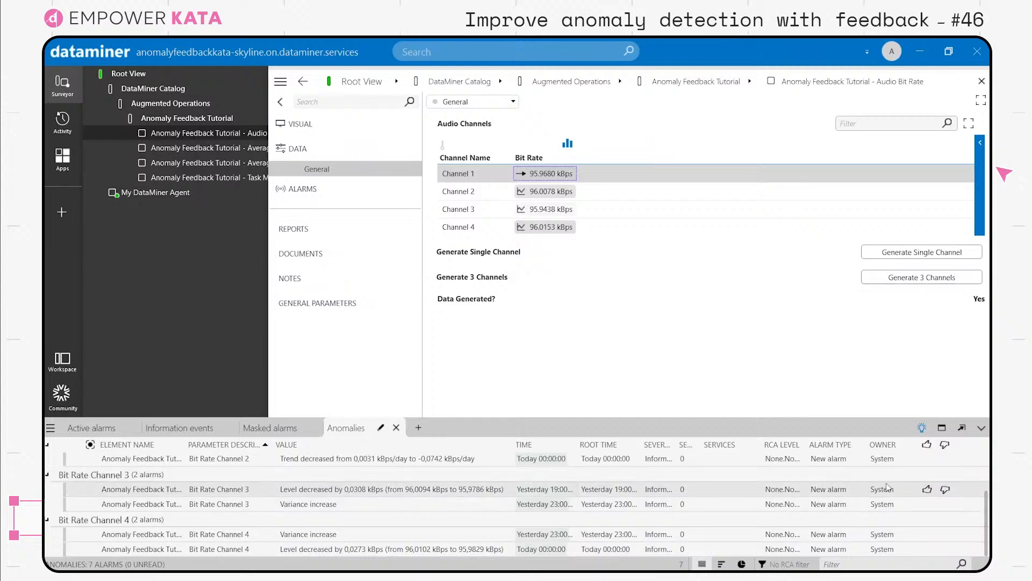
click(946, 489)
- Execute the Generate Single Channel command again and confirm it
mouse_move(949, 539)
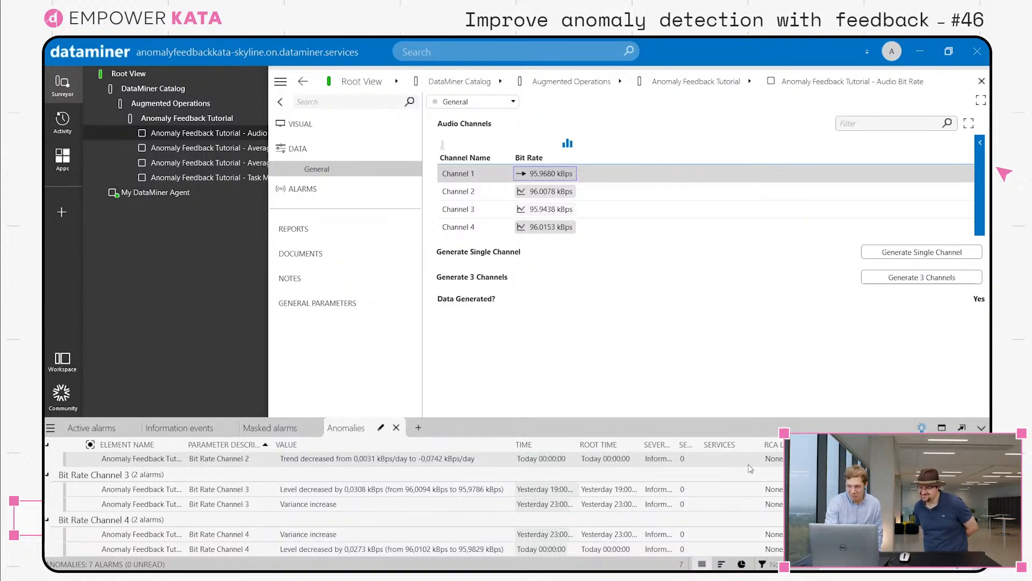
click(900, 255)
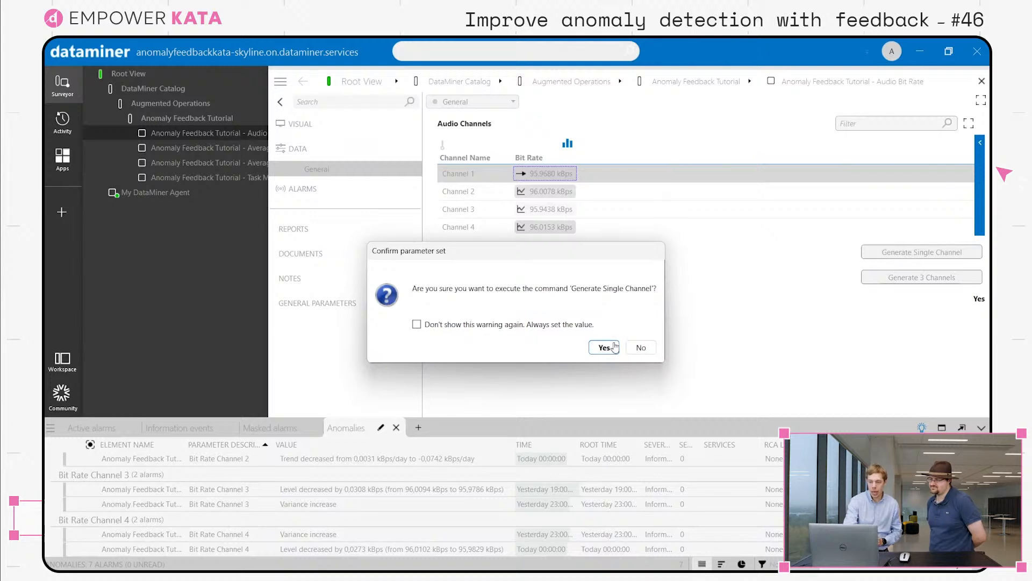
click(603, 348)
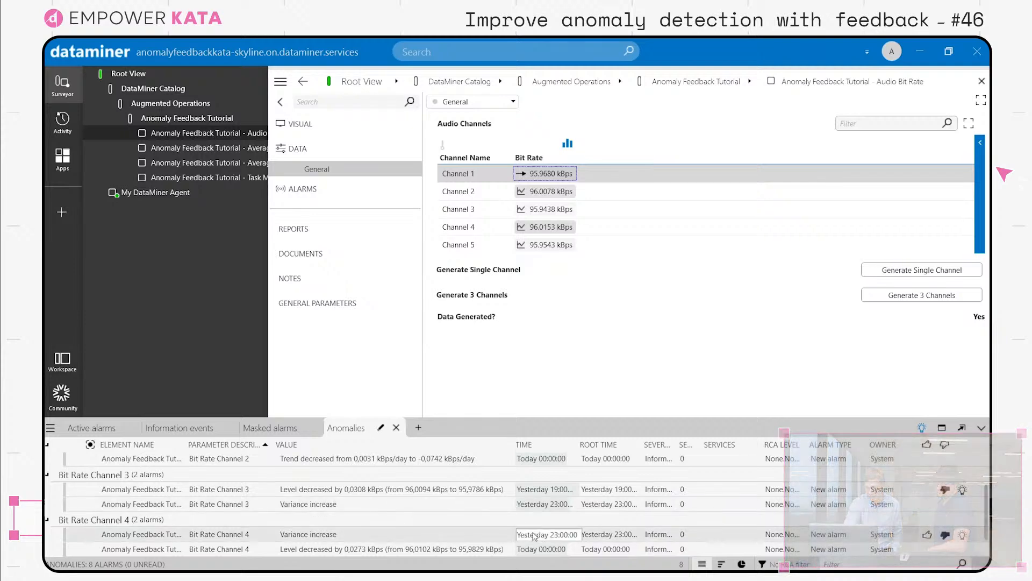
- Open Channel 5's bit rate trend graph and examine its detected anomaly regions
scroll(534, 536, up, 2)
scroll(534, 536, down, 2)
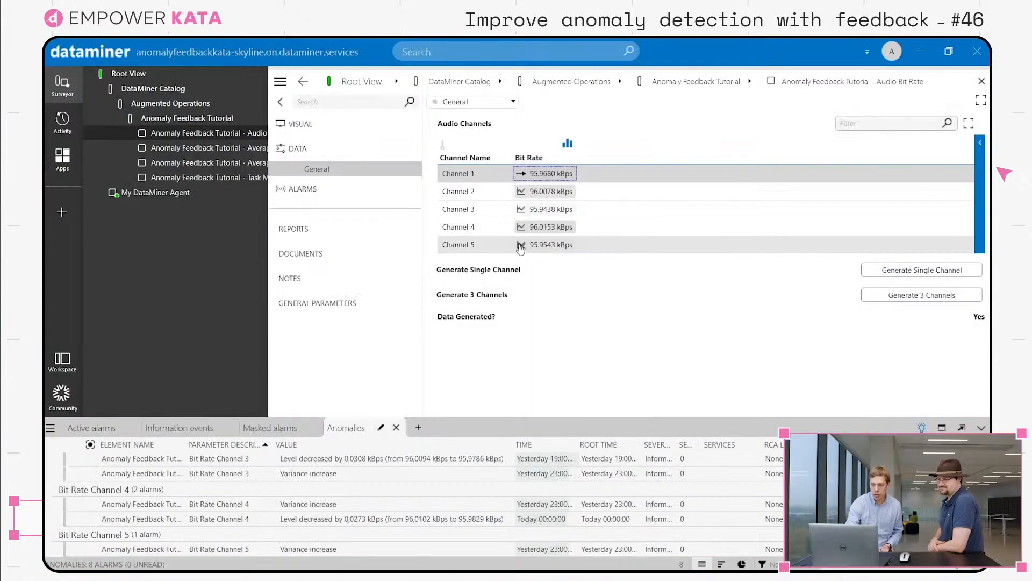
click(521, 245)
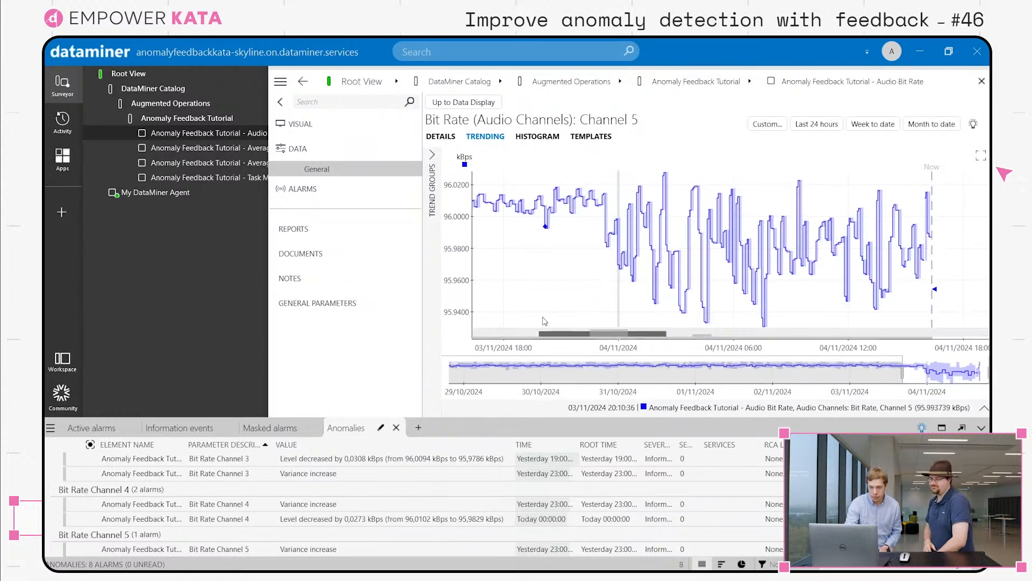
mouse_move(549, 335)
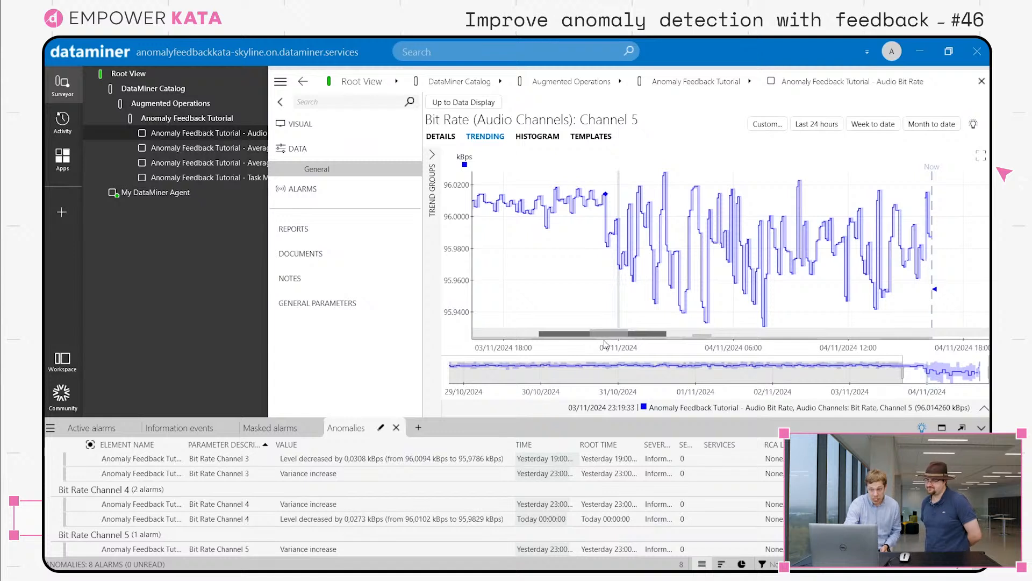
mouse_move(604, 338)
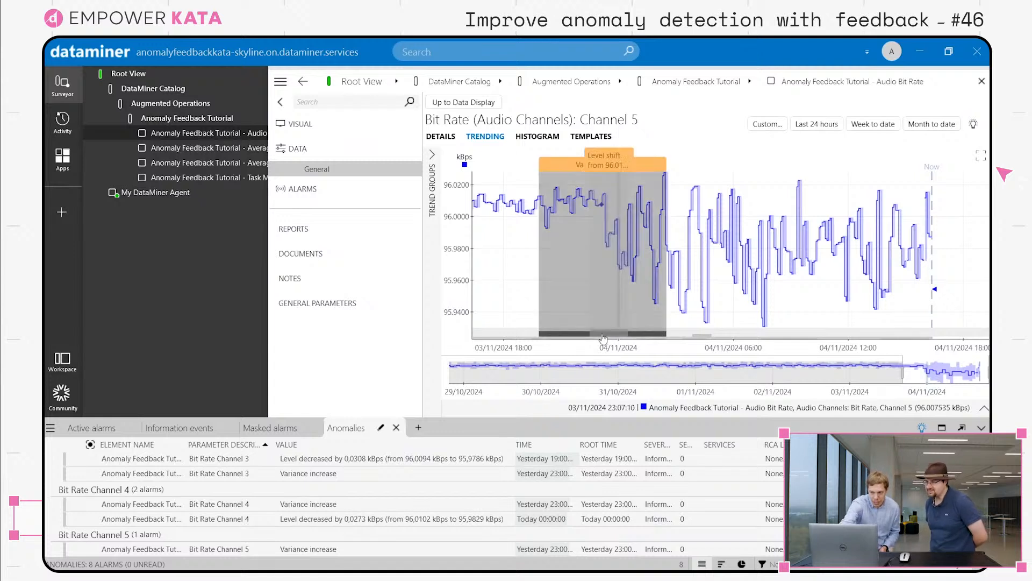
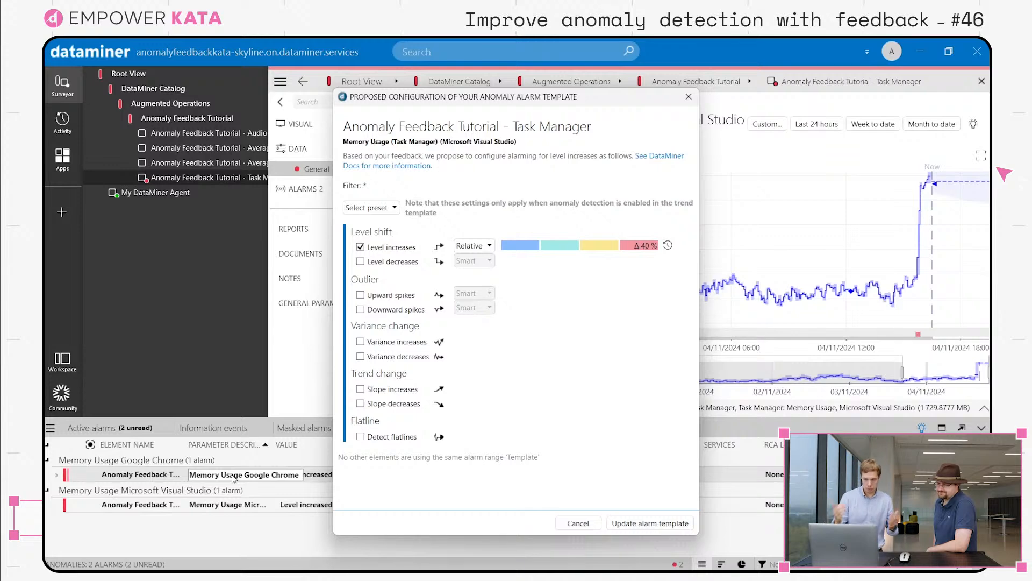
- Apply the proposed anomaly alarm configuration by updating the alarm template for Memory Usage
click(635, 525)
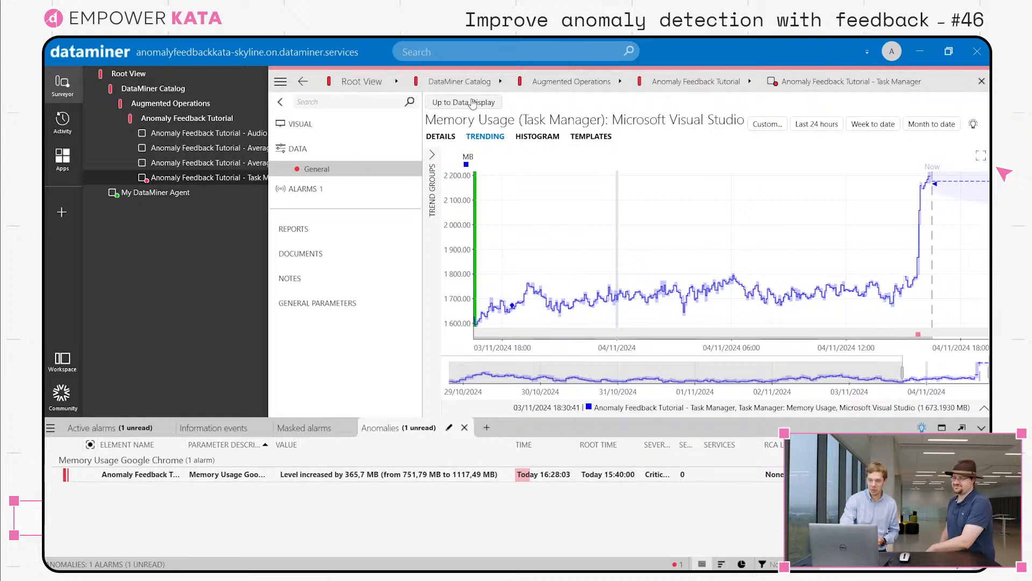
- Return to the data display and execute the Generate Data command, confirming it
click(472, 102)
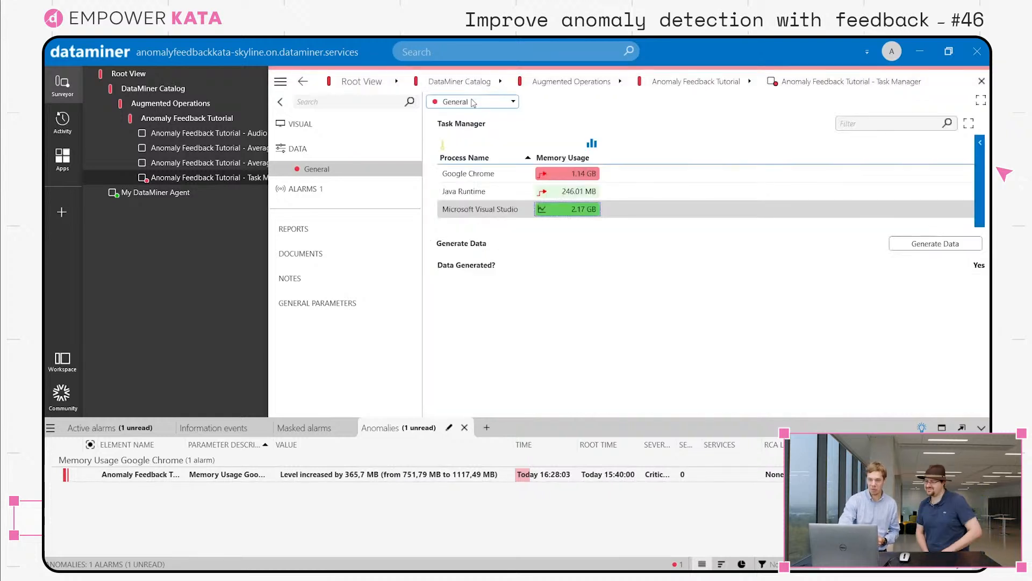
click(949, 245)
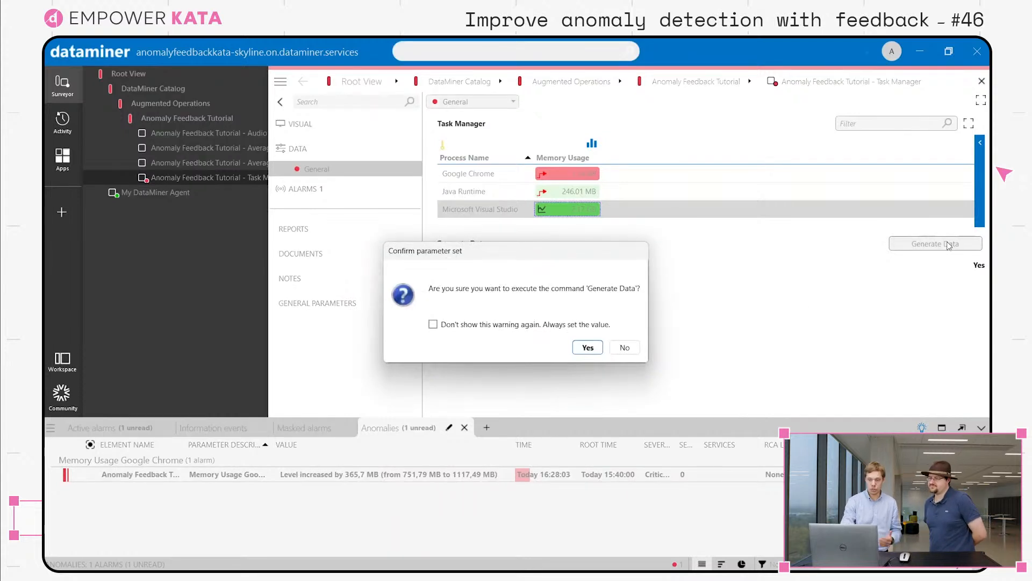
click(582, 351)
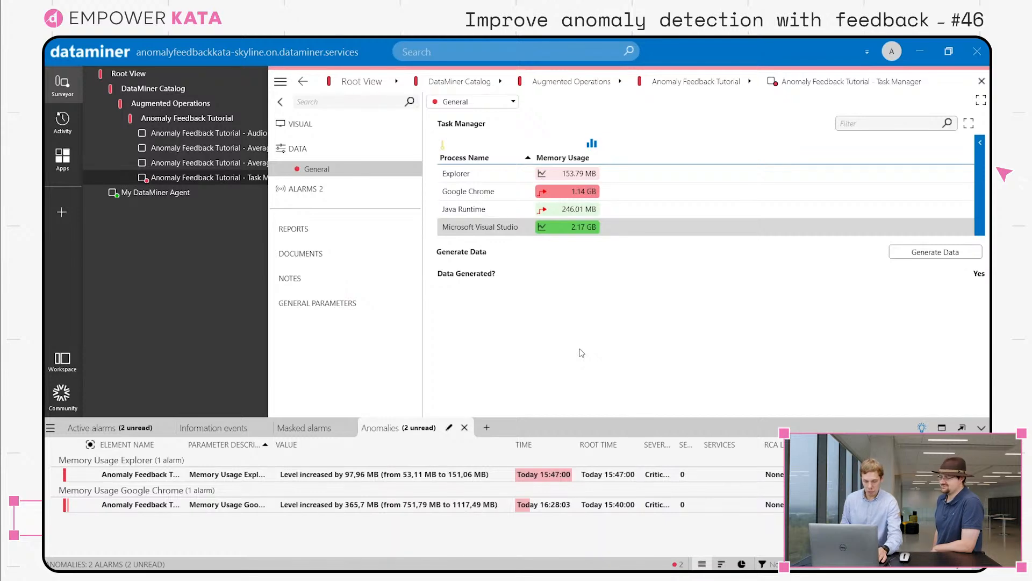
- Switch to the browser and open the docs.dataminer.services home page
key(alt+Tab)
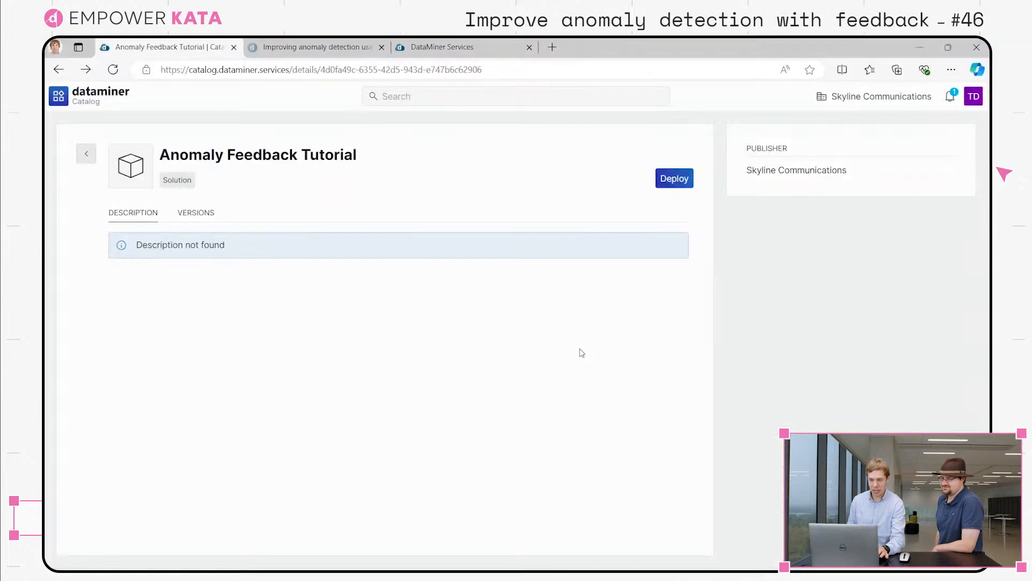
click(330, 46)
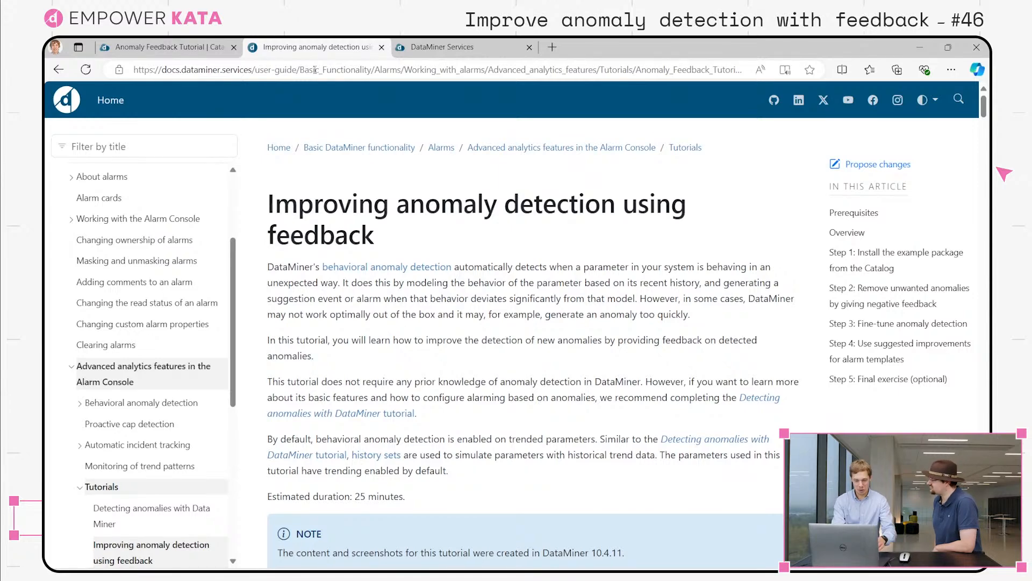
click(315, 69)
text(docs)
key(End)
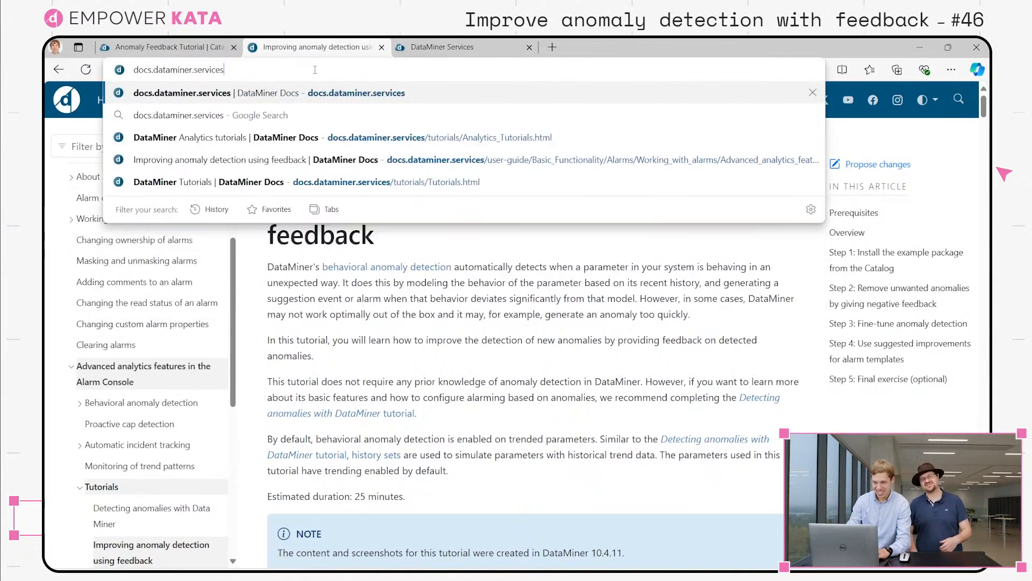
key(Return)
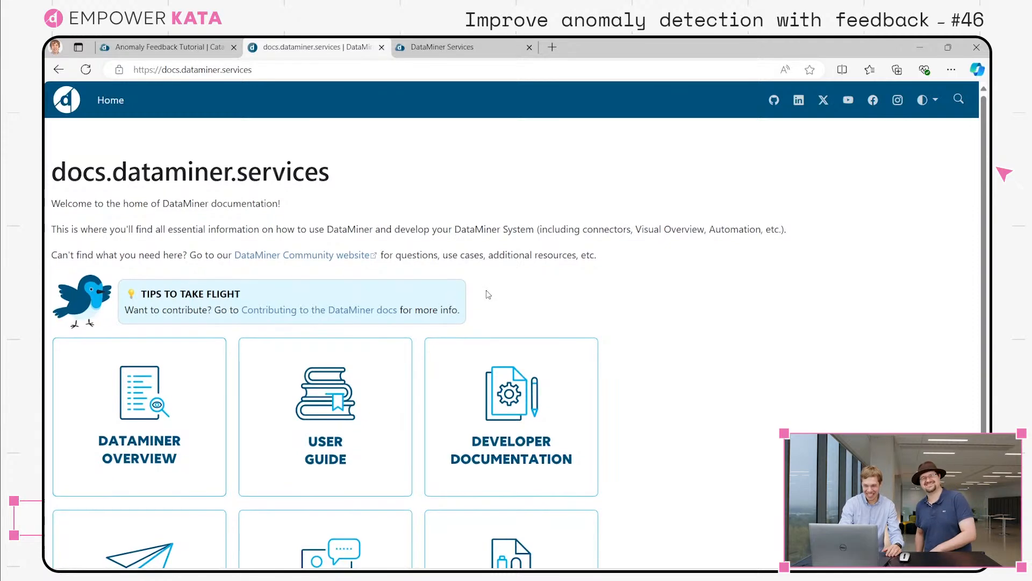
- Navigate through DataMiner Tutorials and the Analytics tutorials to the 'Improving anomaly detection using feedback' page
scroll(382, 258, down, 3)
click(336, 445)
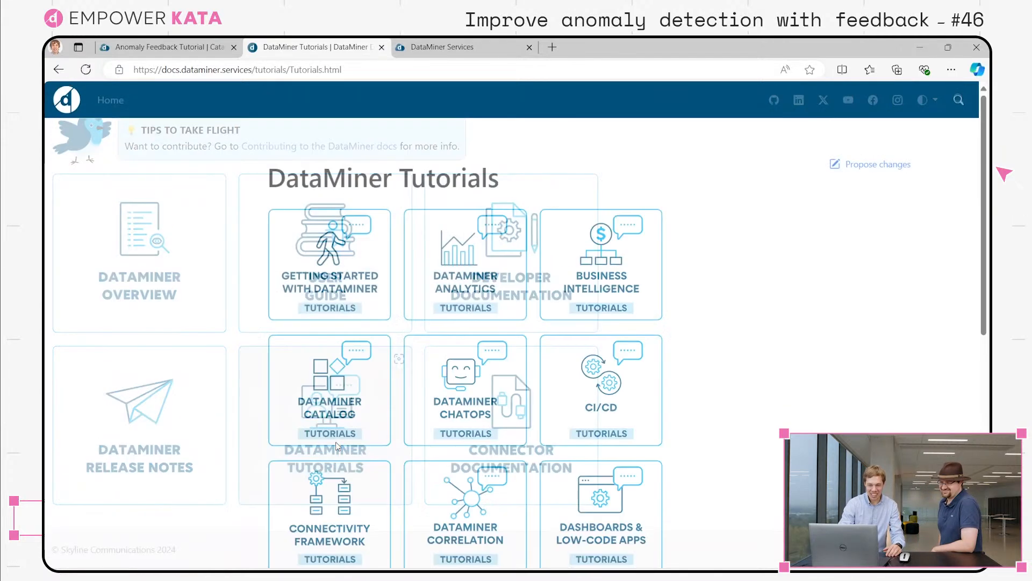
click(458, 282)
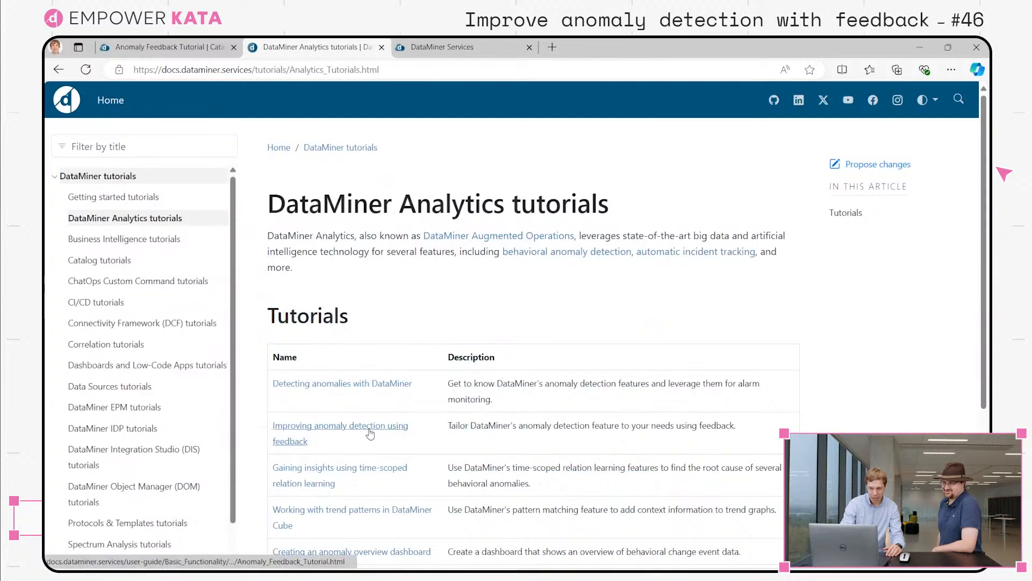
click(370, 432)
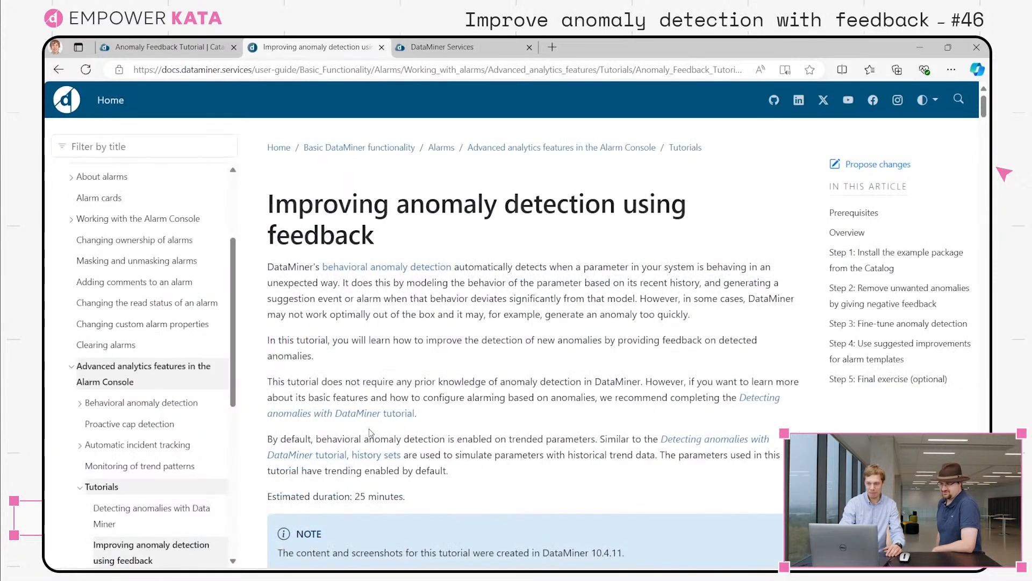